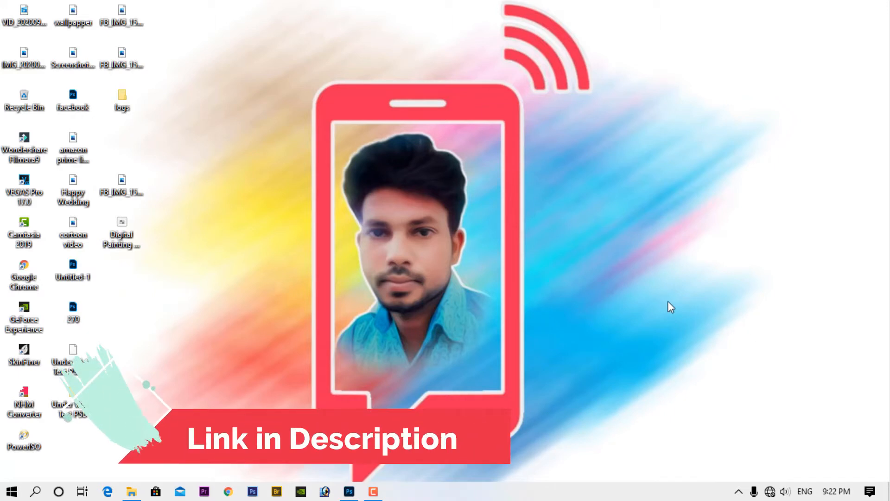
# - Install the league-gothic.regular font from the Under Water Text PSD folder, replacing the already installed copy
pyautogui.click(132, 492)
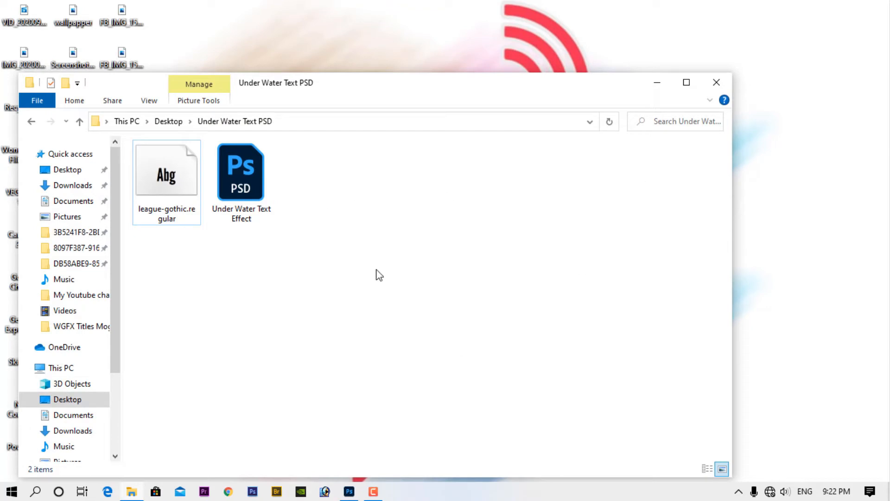
pyautogui.moveTo(160, 245); pyautogui.dragTo(310, 154)
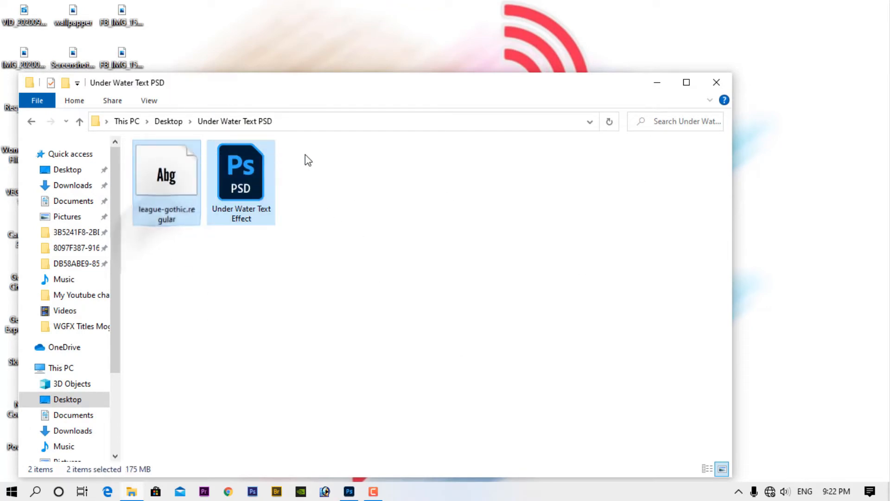
pyautogui.click(304, 234)
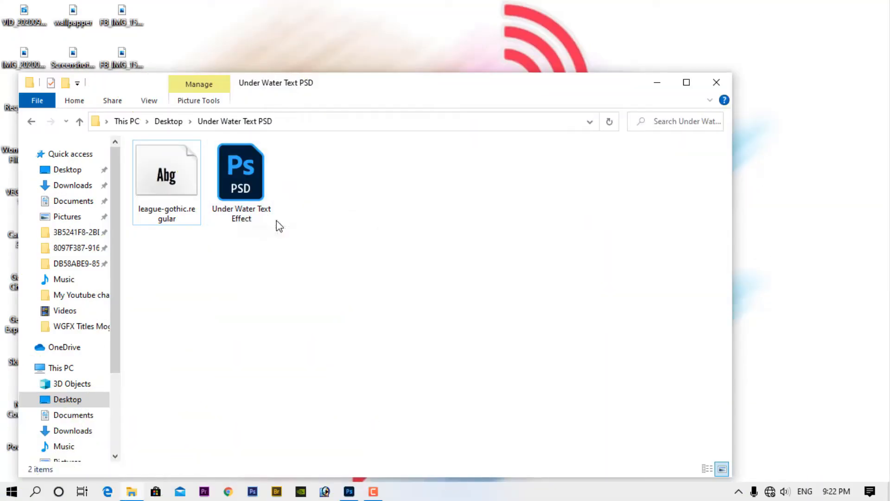
pyautogui.rightClick(169, 175)
pyautogui.click(201, 228)
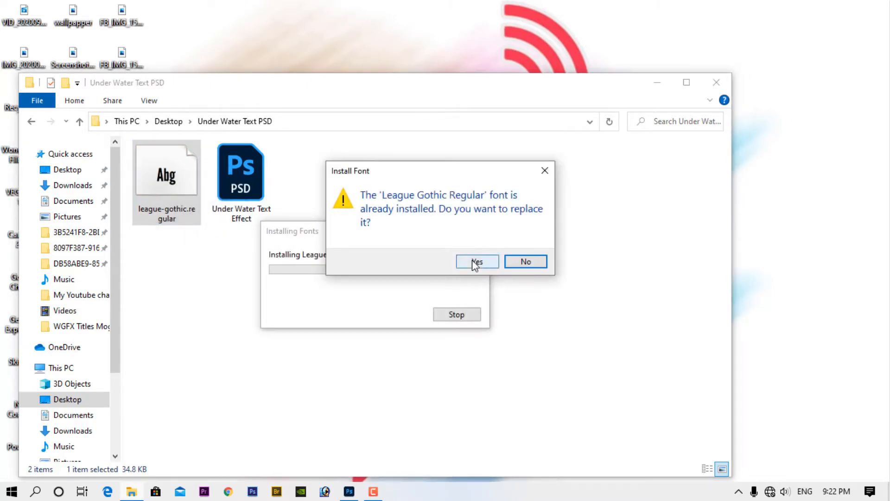
pyautogui.click(476, 262)
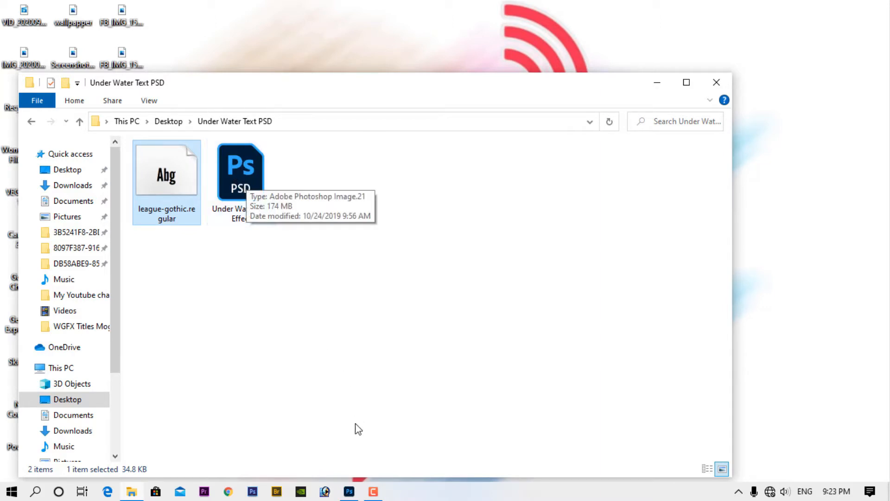
# - Switch to Photoshop and open the contents of the Custom Text Top smart object in Under Water Text Effect.psd
pyautogui.click(349, 491)
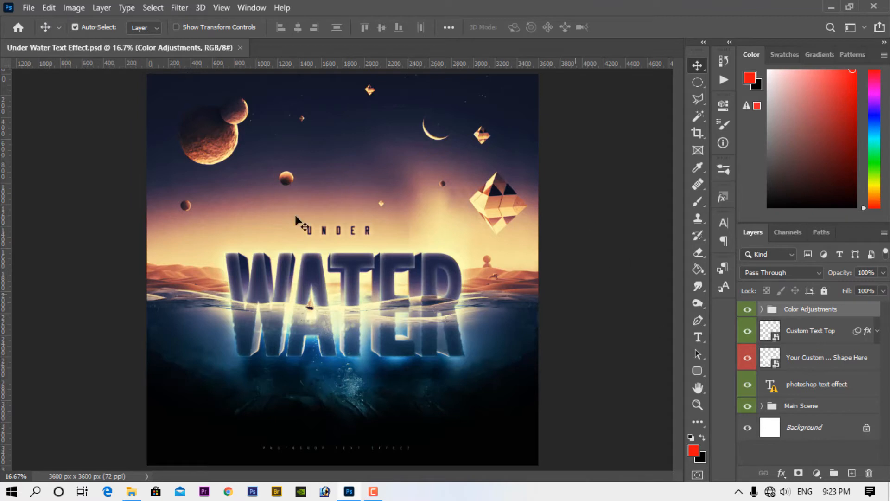
pyautogui.click(353, 235)
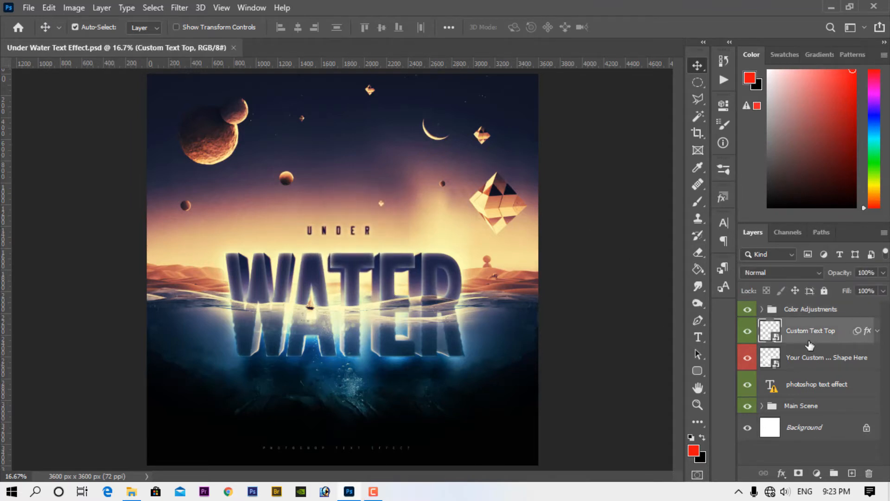
pyautogui.doubleClick(778, 342)
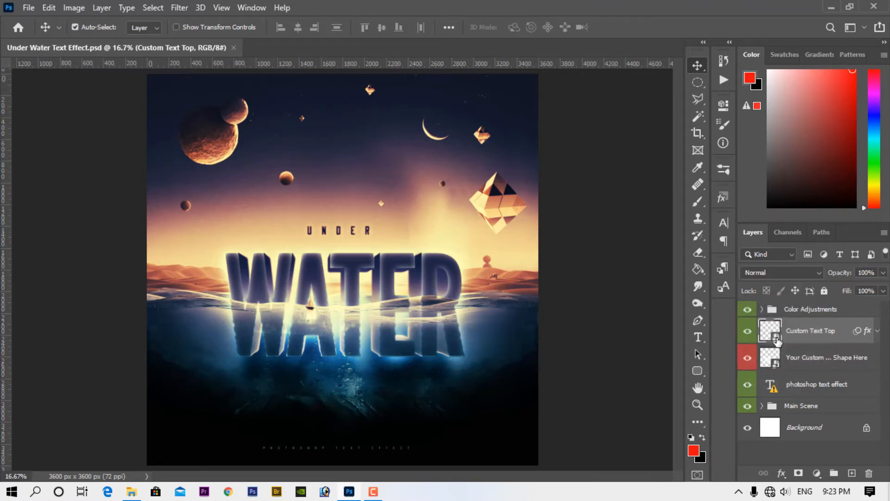
pyautogui.doubleClick(777, 341)
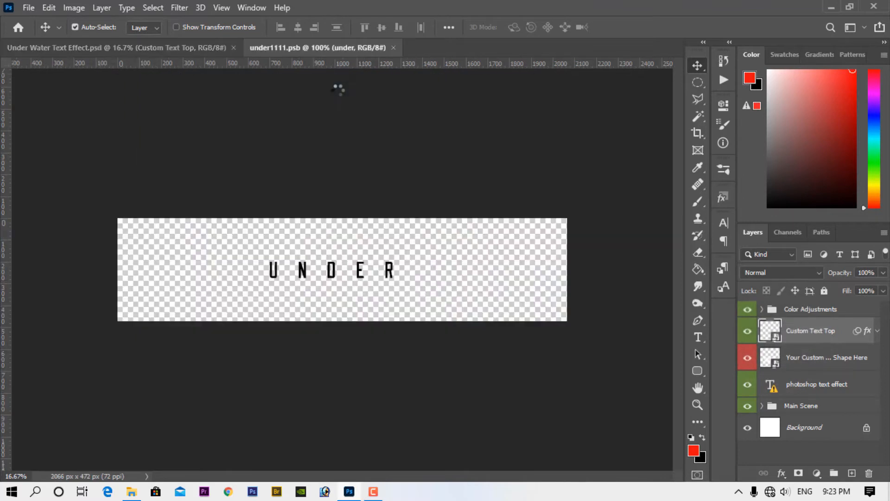
# - Replace the missing font of the UNDER text layer with the default and change its text to YOUTUBER
pyautogui.click(334, 276)
pyautogui.doubleClick(335, 277)
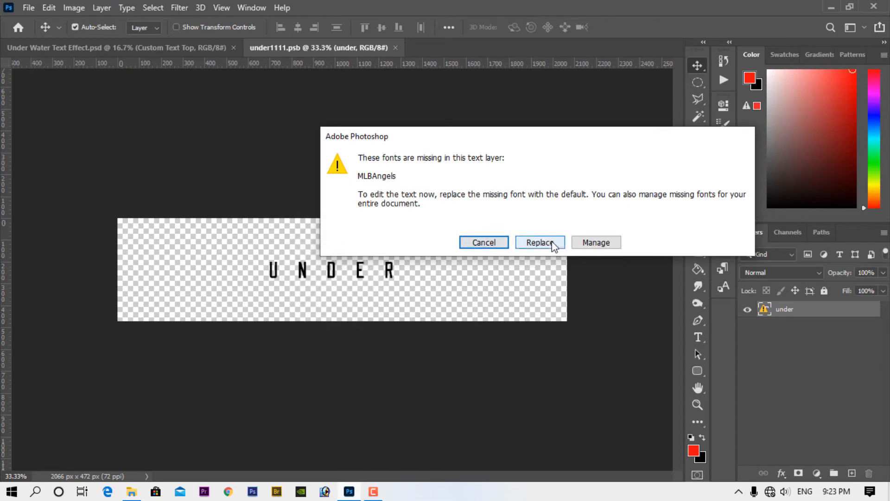
pyautogui.click(533, 244)
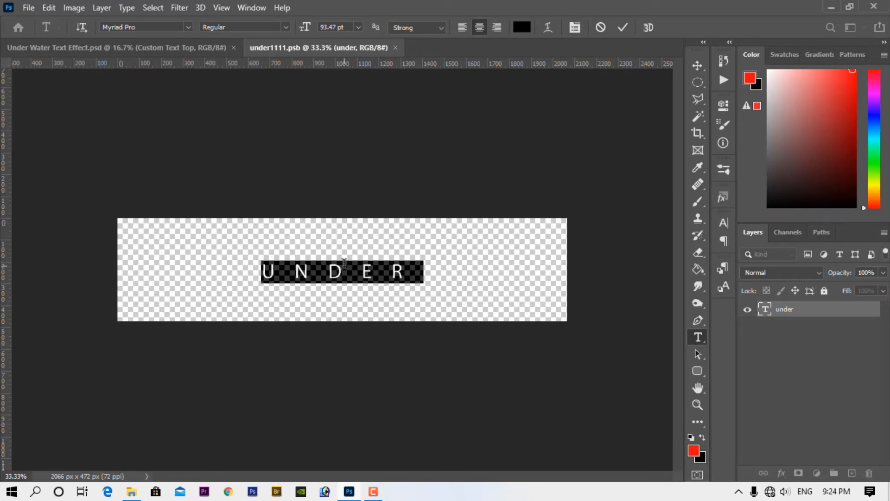
pyautogui.write('Y')
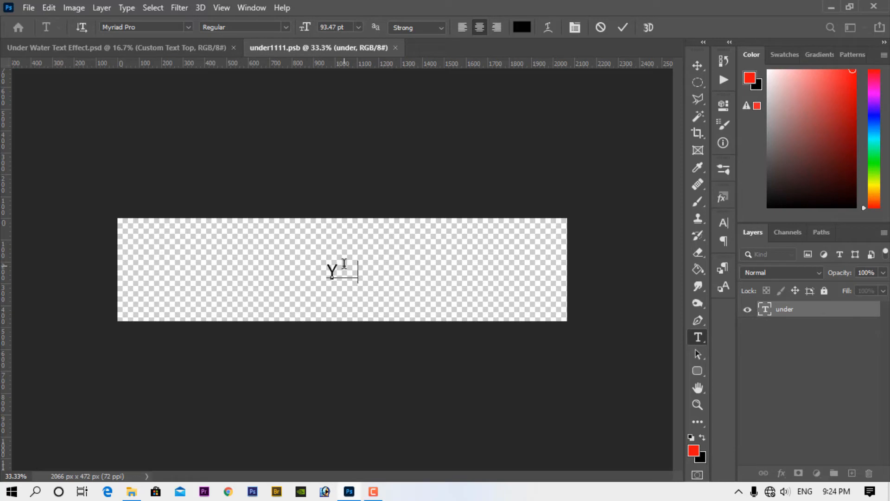
pyautogui.write('OUTU')
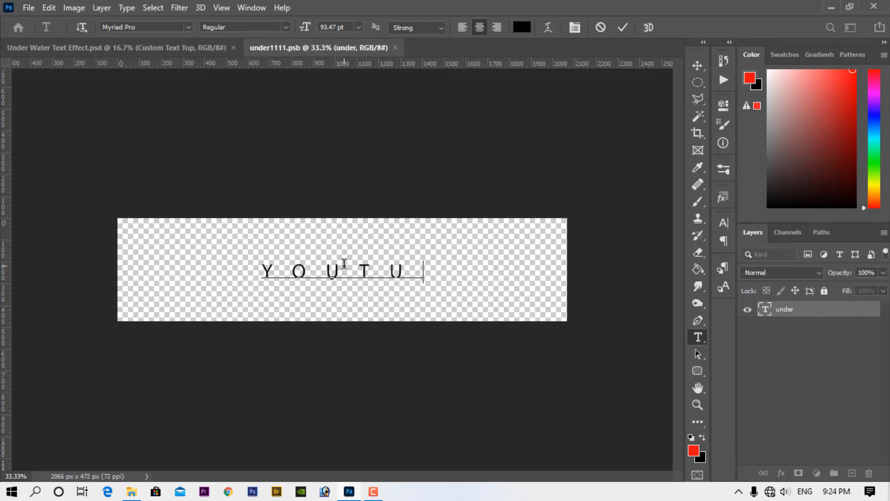
pyautogui.write('BER')
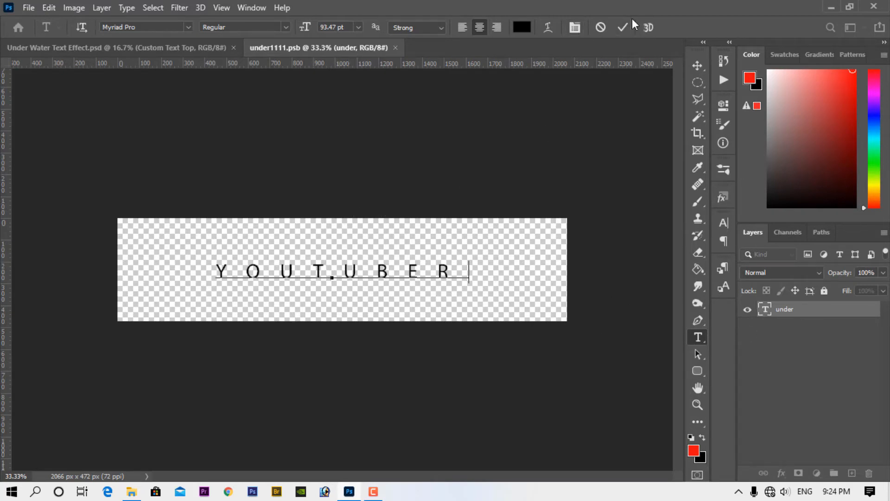
pyautogui.click(623, 28)
pyautogui.press('v')
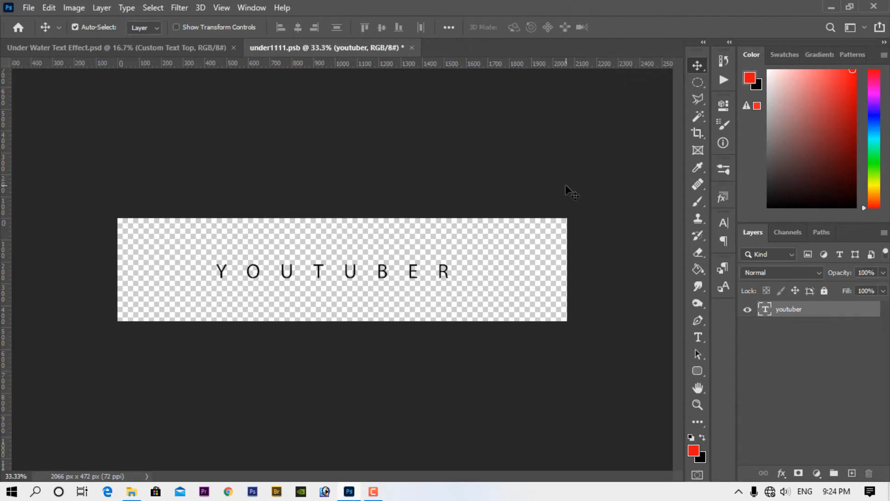
# - Save the edited top-text smart object and return to the Under Water Text Effect.psd document
pyautogui.click(29, 7)
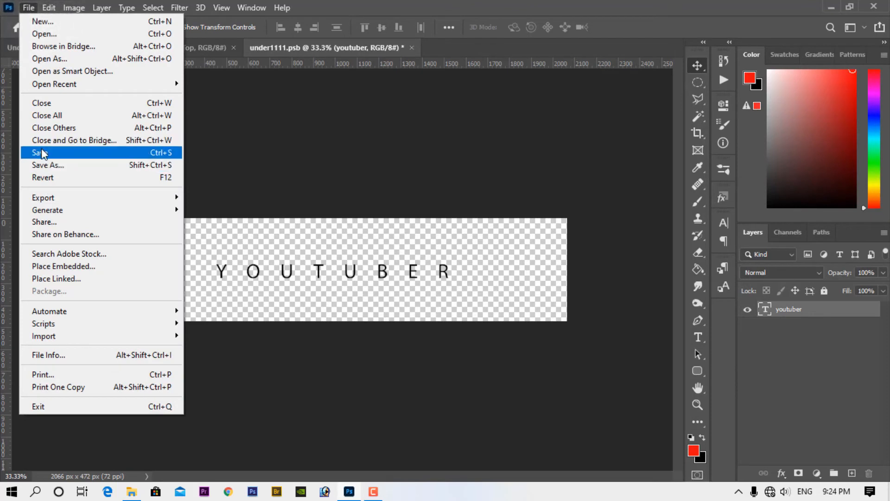
pyautogui.click(47, 153)
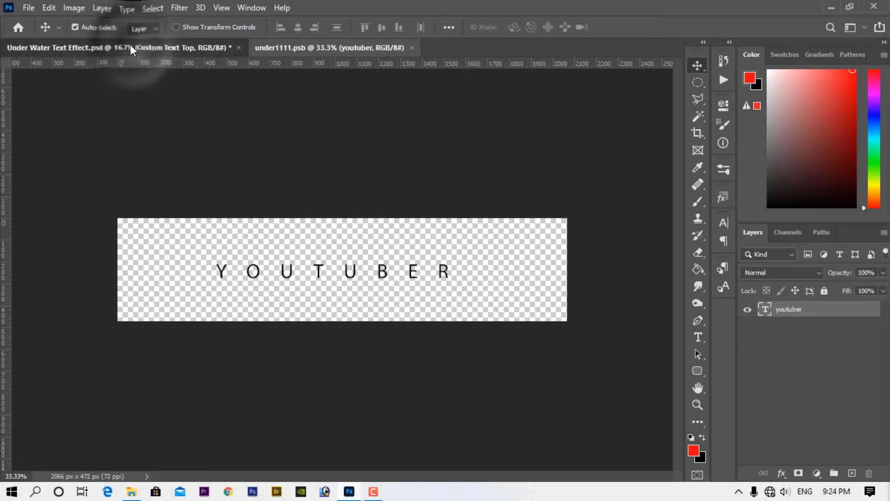
pyautogui.click(130, 45)
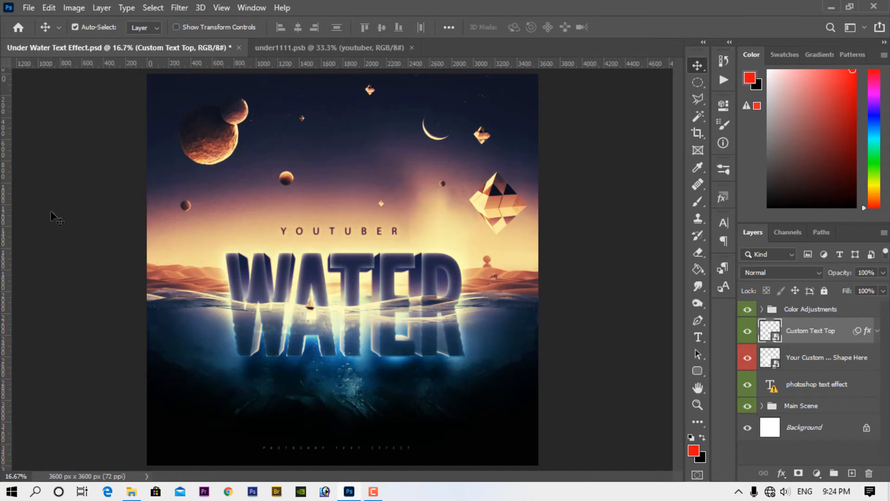
# - Open the contents of the Your Custom Text / Shape Here smart object and update its text layers
pyautogui.click(310, 284)
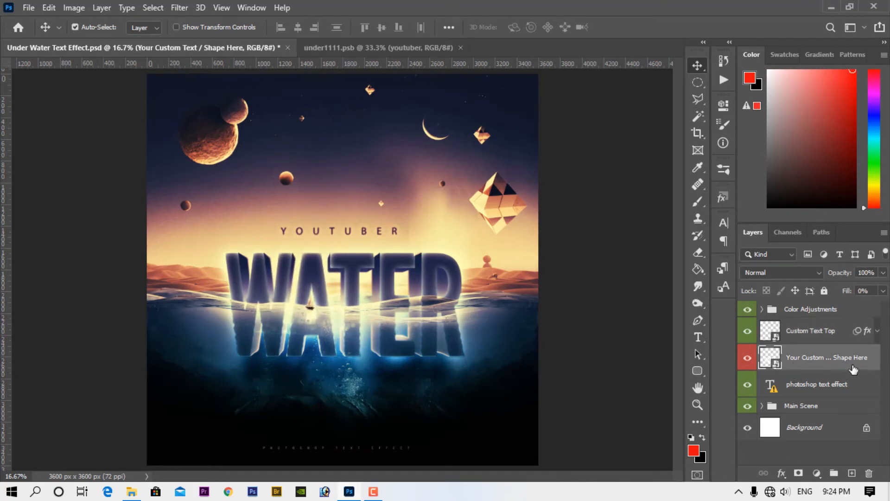
pyautogui.doubleClick(778, 367)
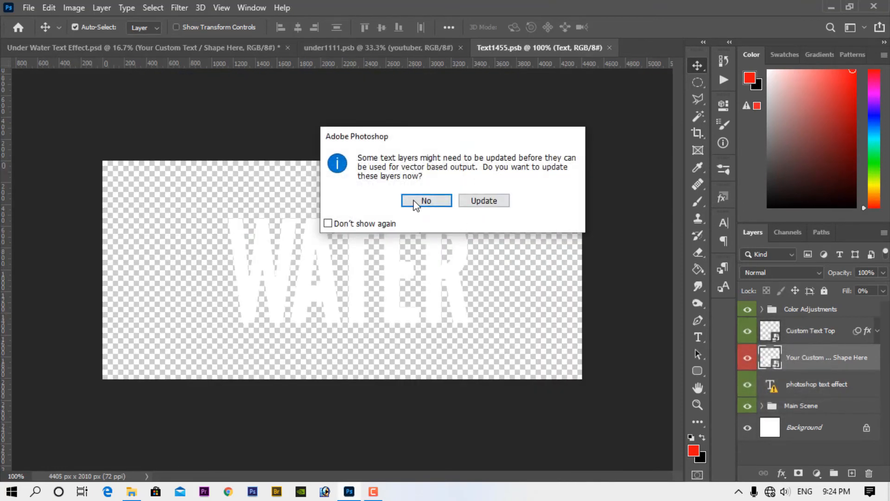
pyautogui.click(475, 204)
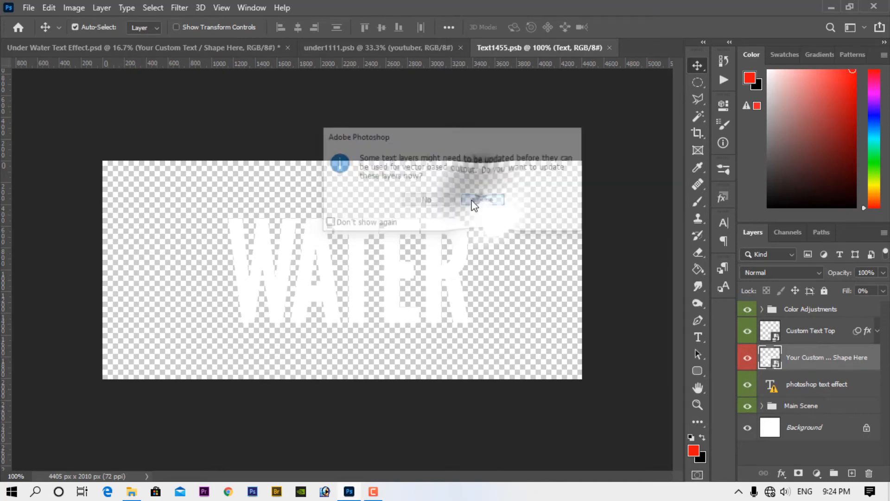
# - Replace the large WATER text with TECH BANNER and commit the edit
pyautogui.doubleClick(359, 259)
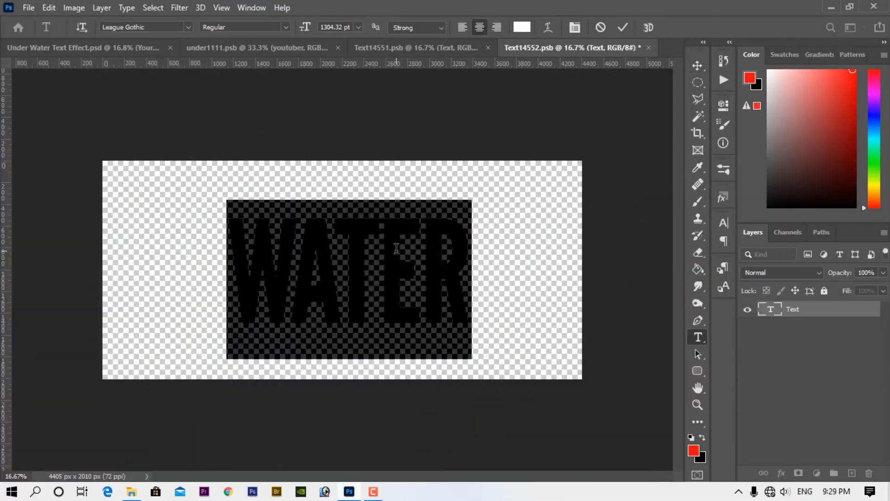
pyautogui.write('TECH')
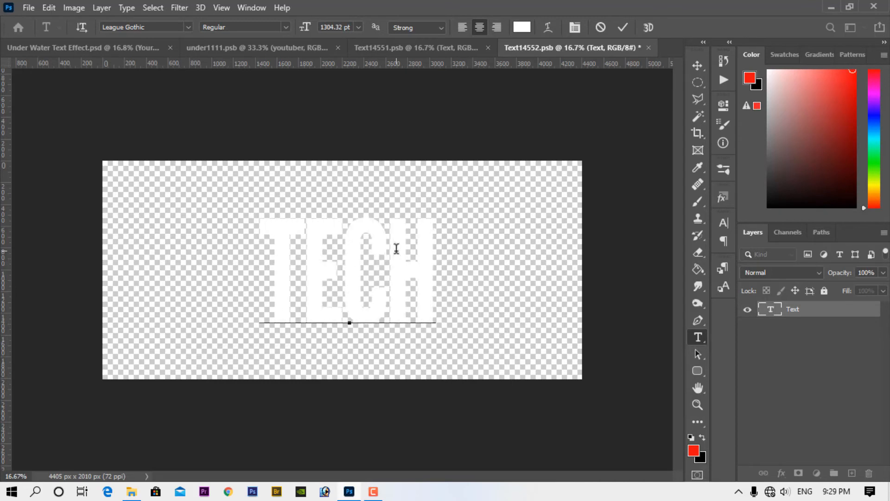
pyautogui.write(' BANN')
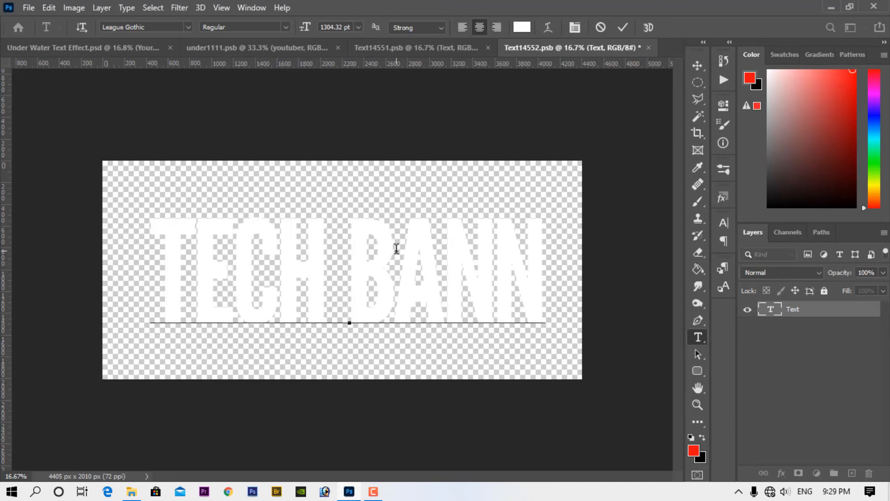
pyautogui.write('ER')
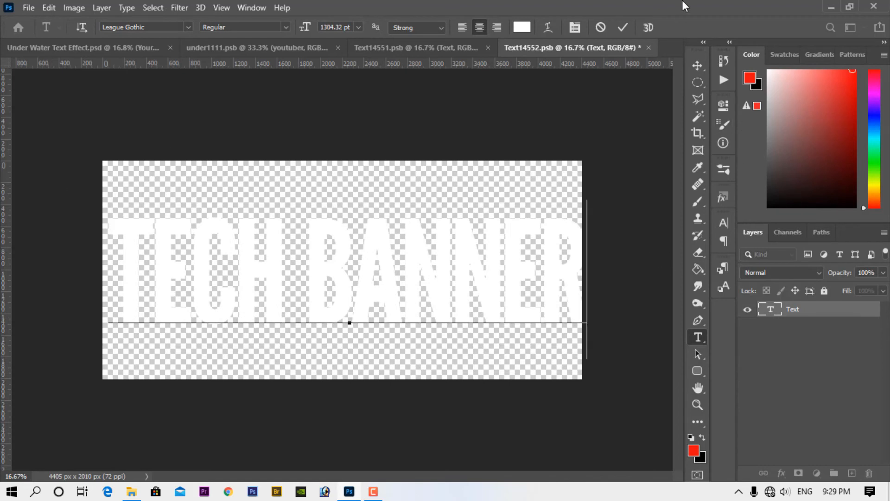
pyautogui.click(622, 24)
pyautogui.press('v')
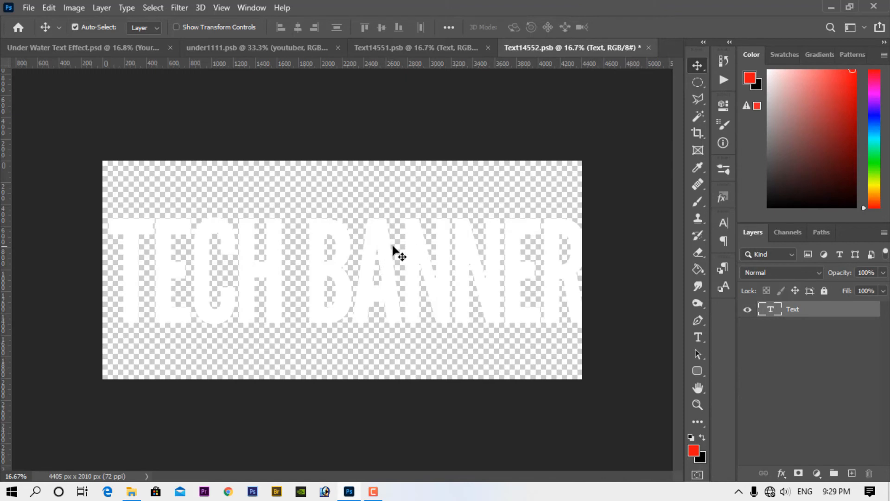
# - Save the edited main-text smart object and close its document
pyautogui.click(29, 7)
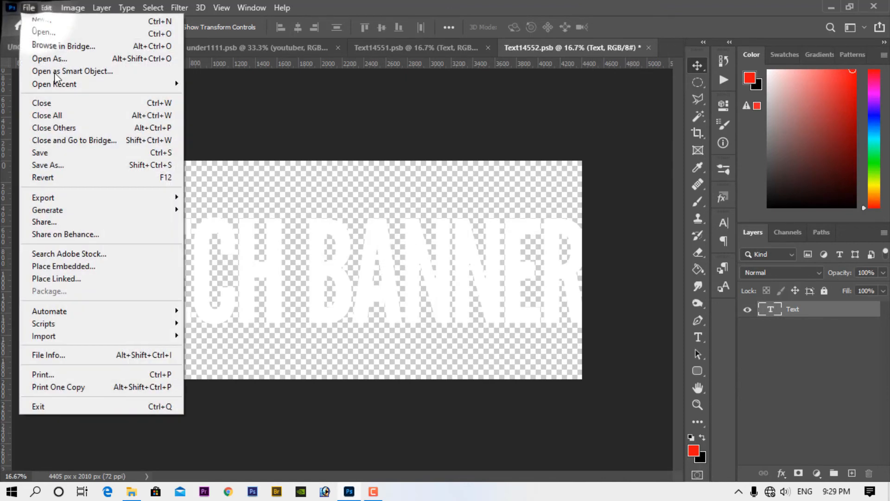
pyautogui.click(47, 153)
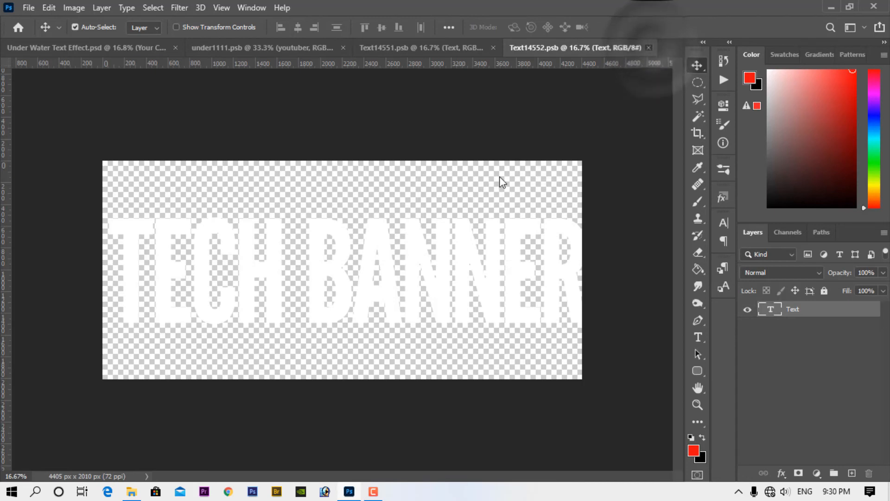
pyautogui.hotkey('ctrl', 'w')
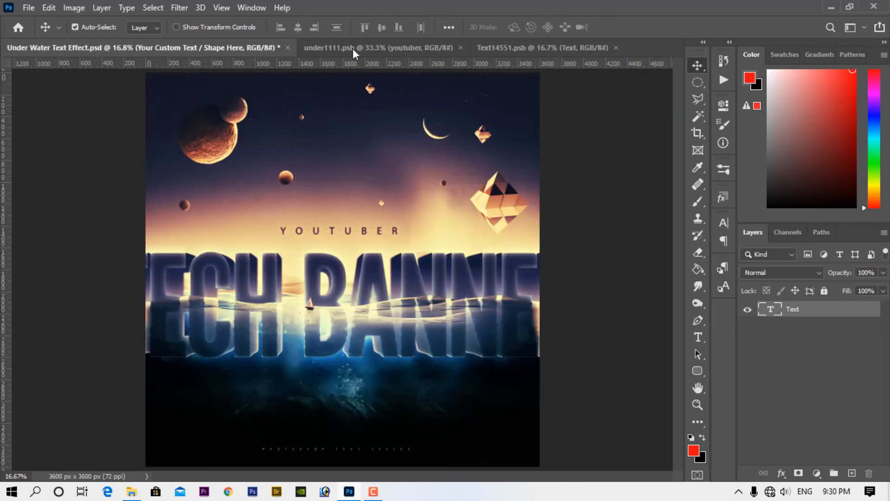